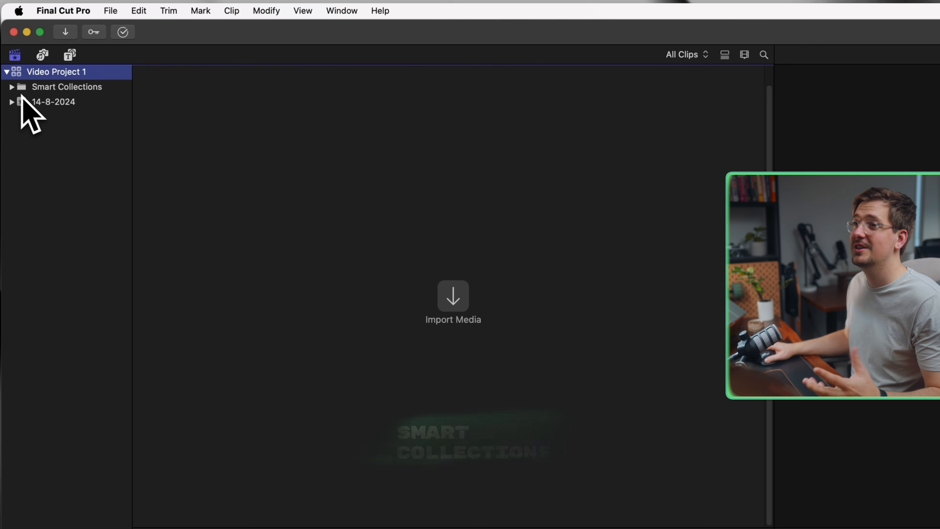
Look through the Smart Collections folder and rename the 14-8-2024 event as Light YouTube Video
{"action": "left_click", "coordinate": [12, 87]}
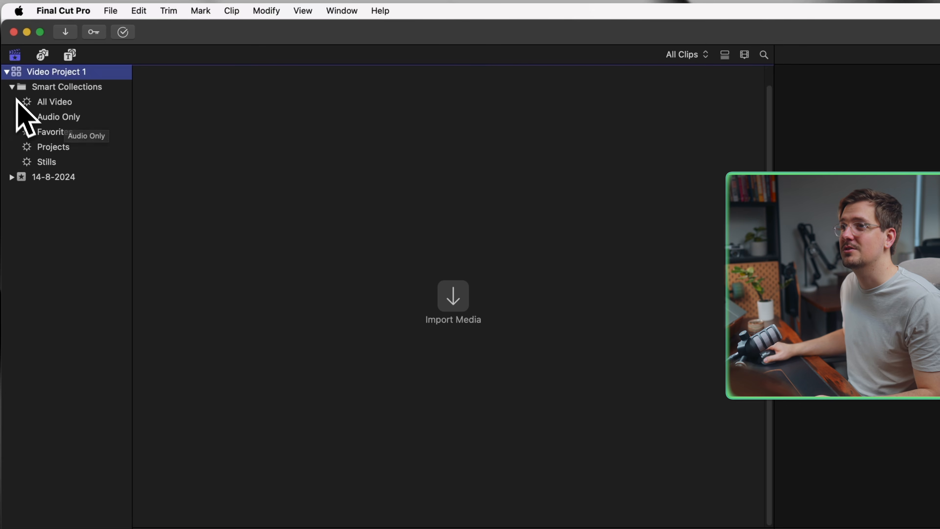
{"action": "left_click", "coordinate": [12, 87]}
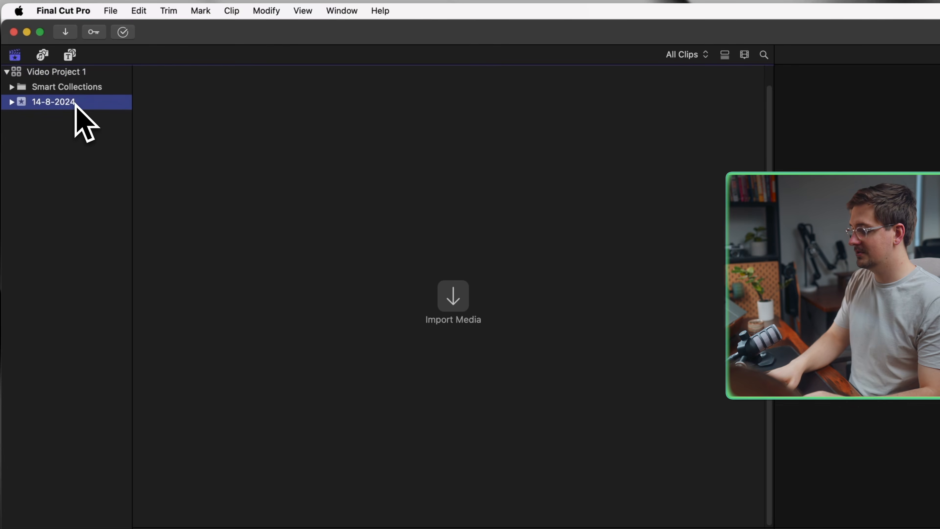
{"action": "left_click", "coordinate": [75, 105]}
{"action": "type", "text": "Light YouTube Video"}
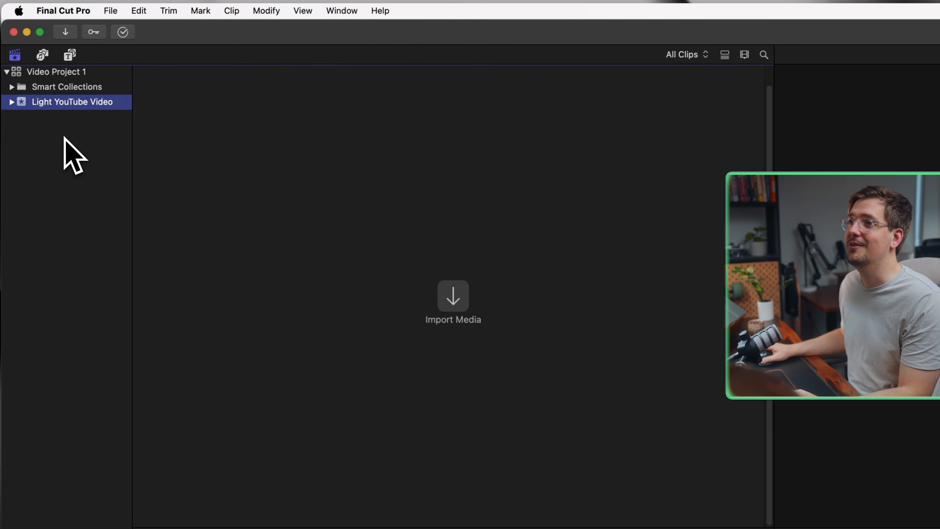
Create an event named Light Vertical Content in the Video Project 1 library without creating a new project
{"action": "right_click", "coordinate": [68, 72]}
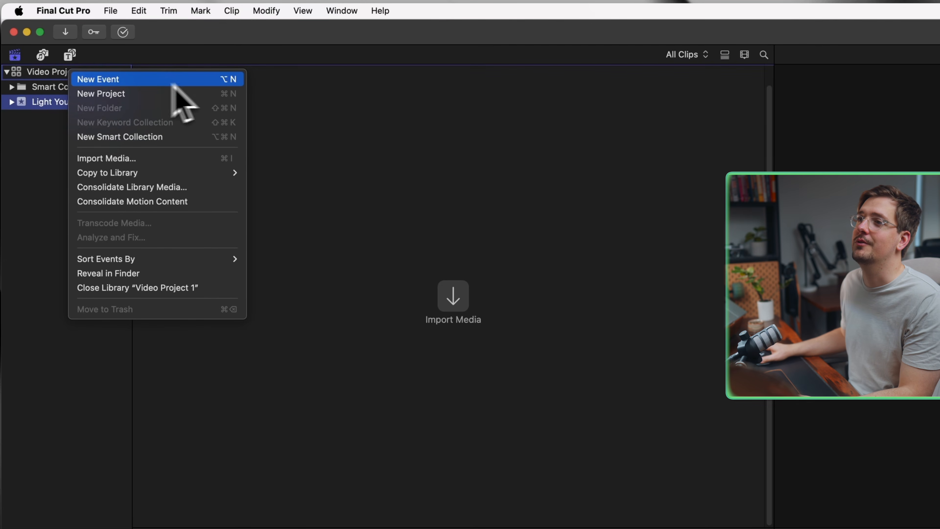
{"action": "left_click", "coordinate": [226, 83]}
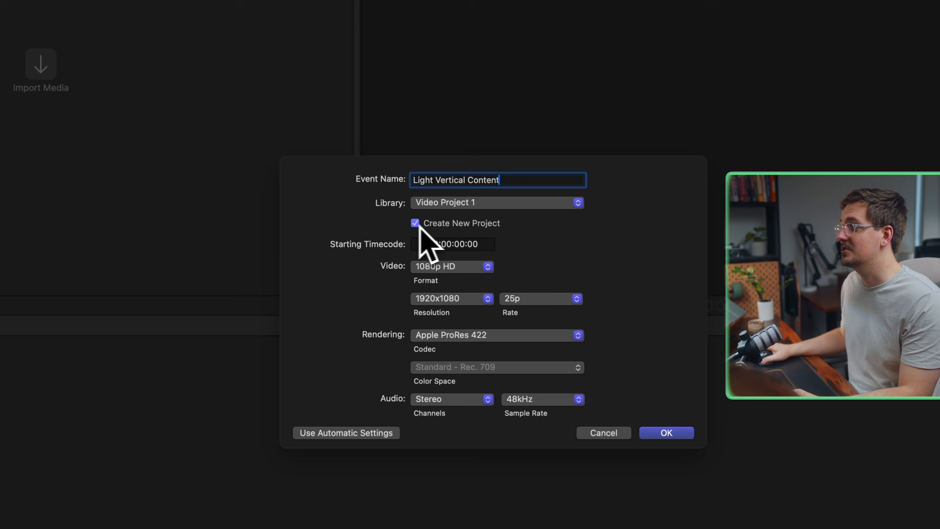
{"action": "left_click", "coordinate": [411, 255]}
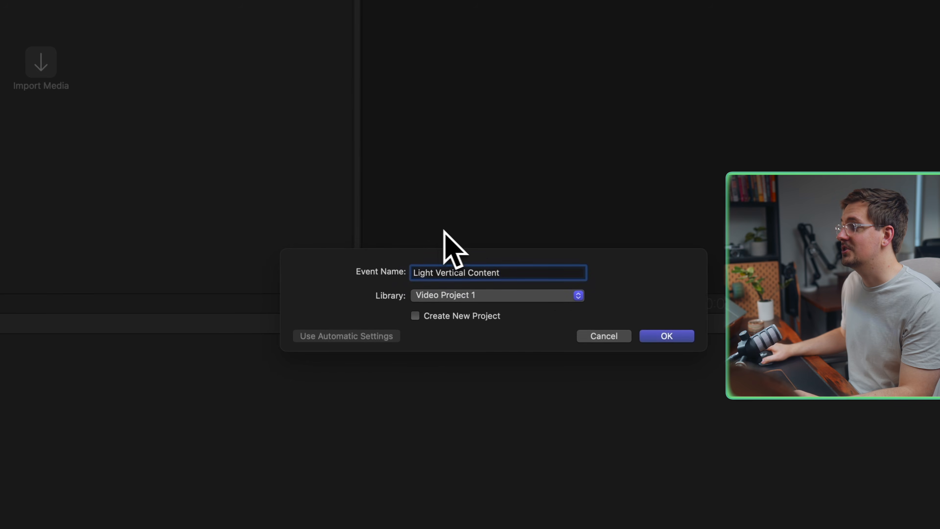
{"action": "left_click", "coordinate": [674, 340]}
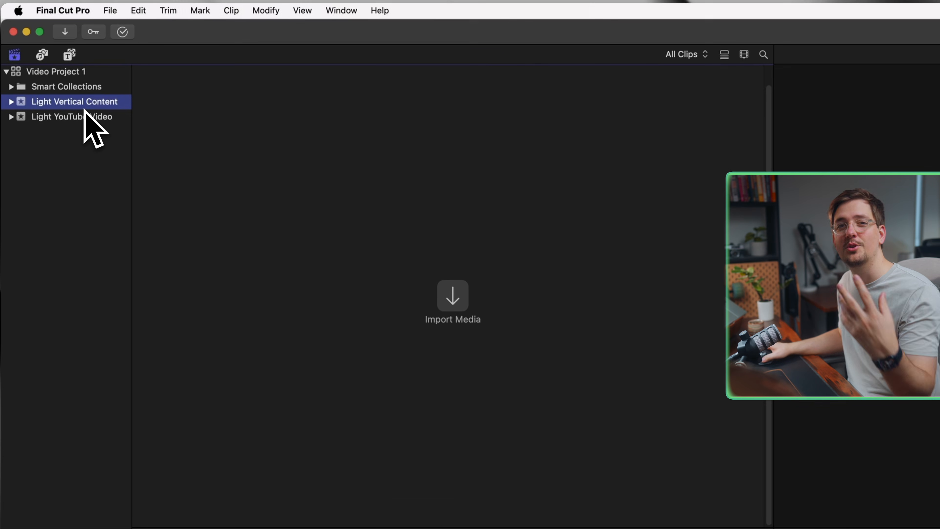
Create a 4K project named LED Light YouTube Video (Longform) in the Light YouTube Video event
{"action": "left_click", "coordinate": [67, 120]}
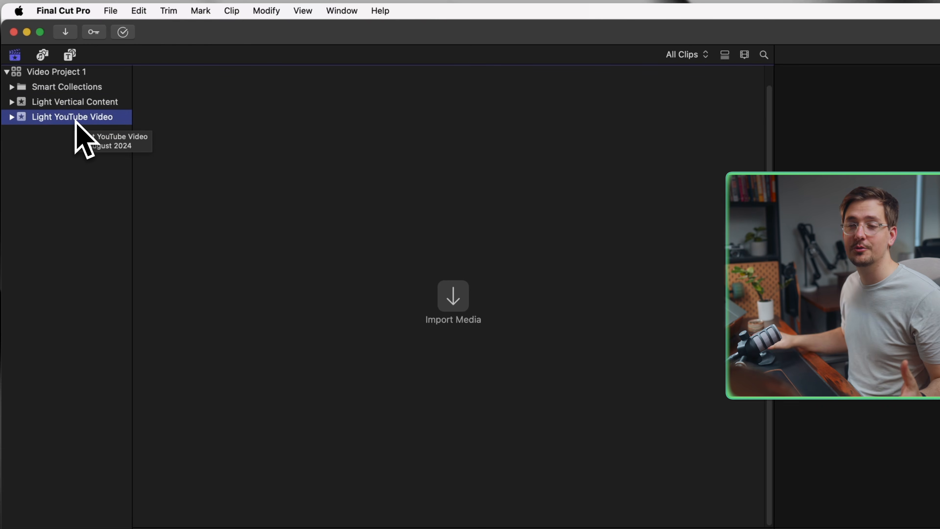
{"action": "left_click", "coordinate": [89, 104]}
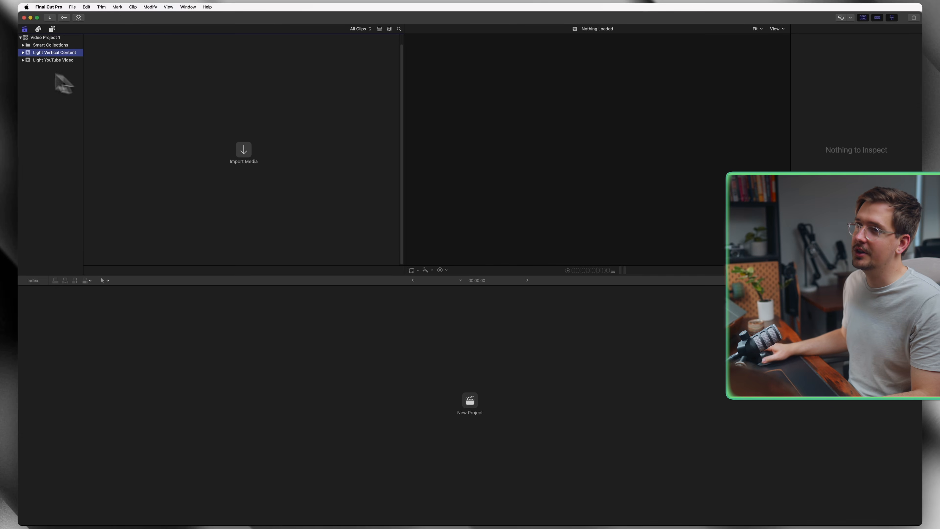
{"action": "left_click", "coordinate": [74, 102]}
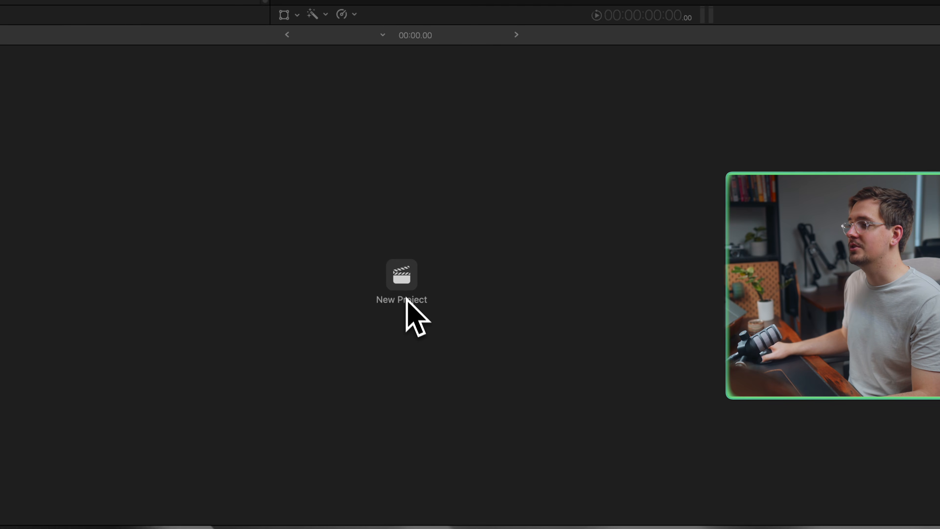
{"action": "left_click", "coordinate": [406, 299]}
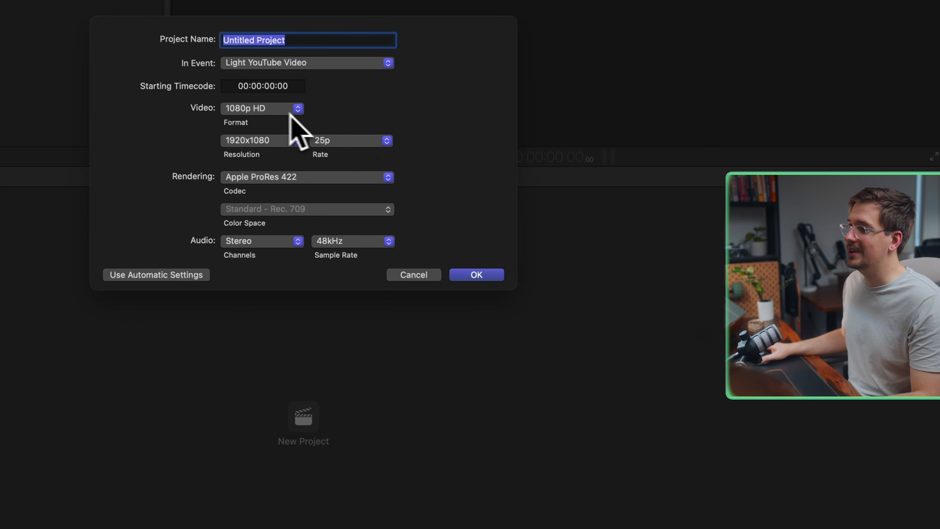
{"action": "left_click", "coordinate": [289, 113]}
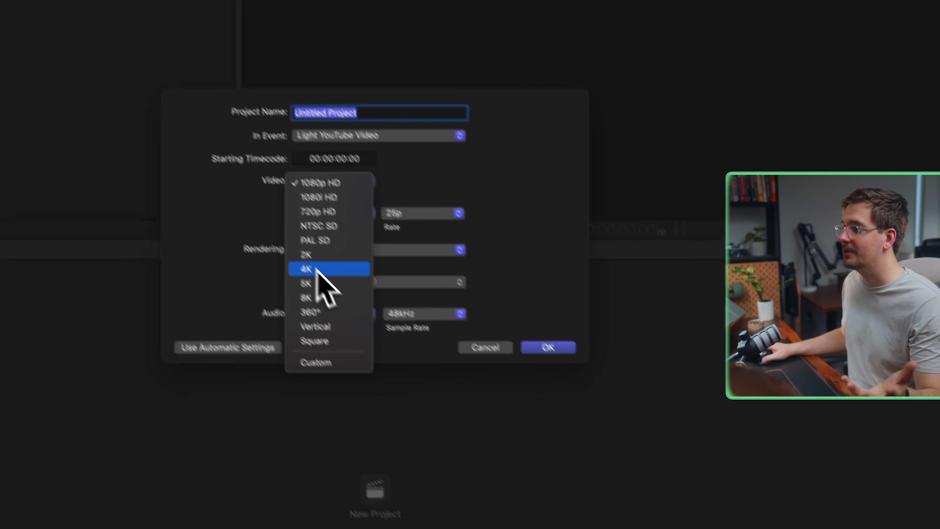
{"action": "left_click", "coordinate": [339, 298]}
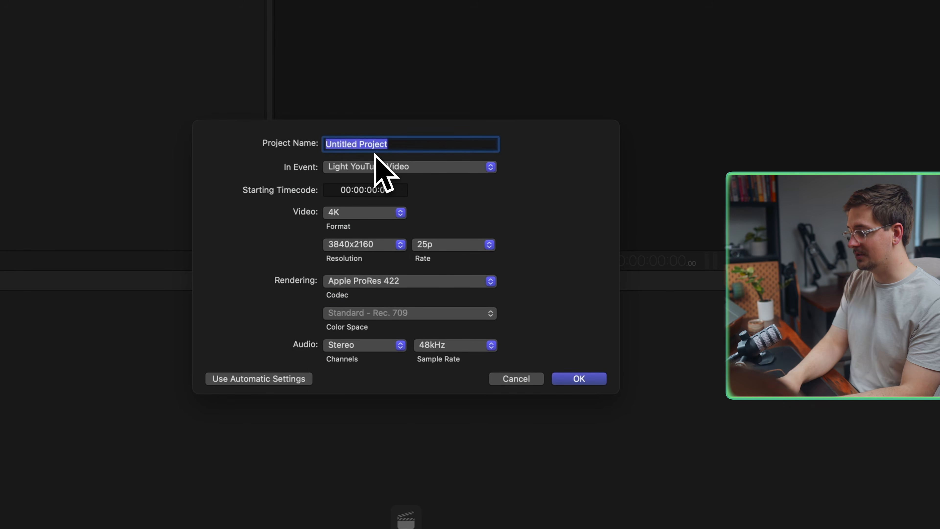
{"action": "type", "text": "LED Light Yo"}
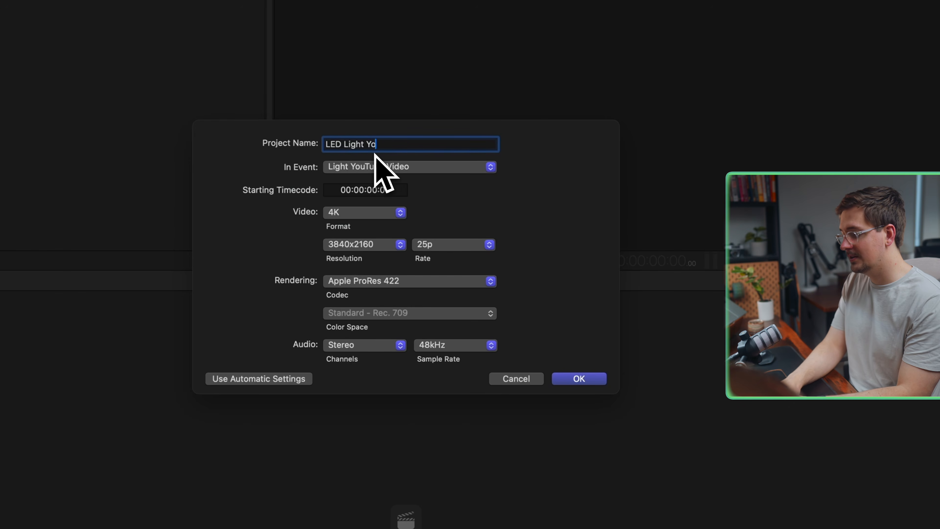
{"action": "type", "text": "uTube Video (Longform"}
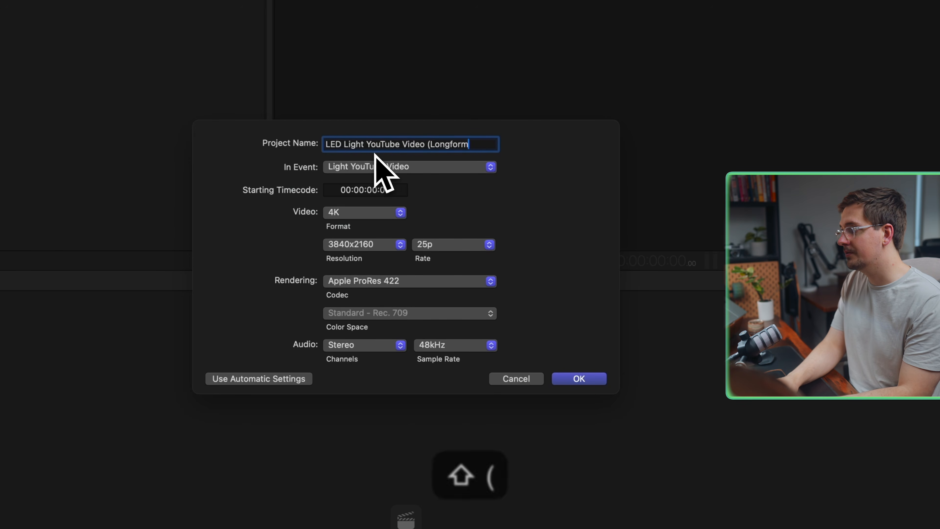
{"action": "left_click", "coordinate": [599, 379]}
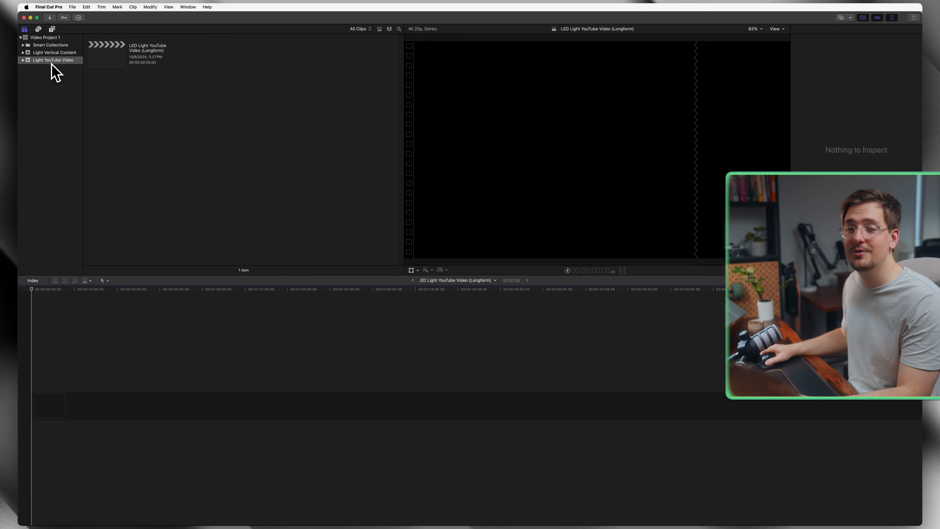
Create a 2160x3840 vertical project named LED Light Short Form Vertical Video in the Light Vertical Content event
{"action": "left_click", "coordinate": [51, 63]}
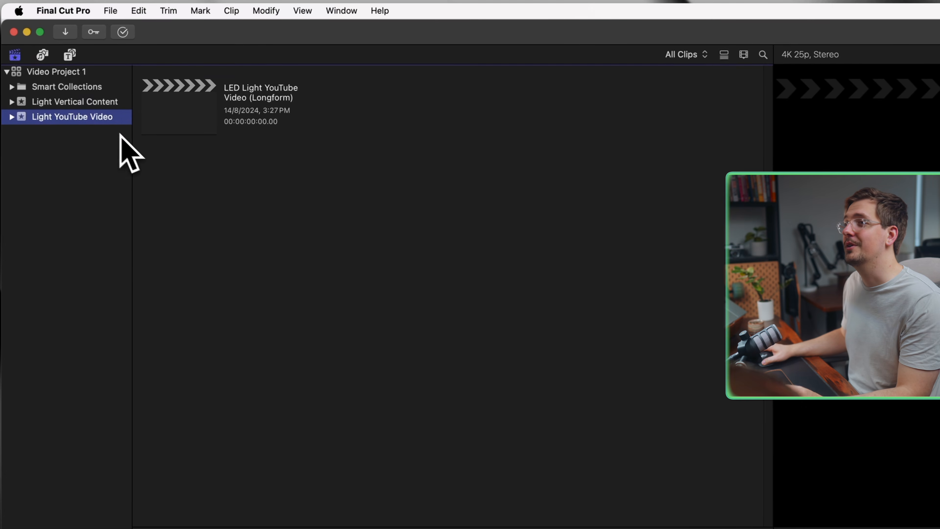
{"action": "left_click", "coordinate": [82, 105]}
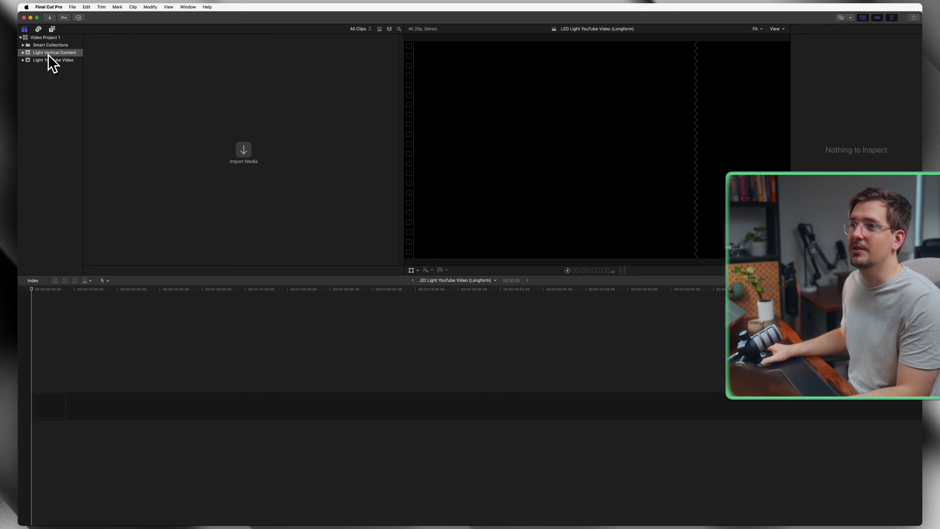
{"action": "right_click", "coordinate": [49, 54]}
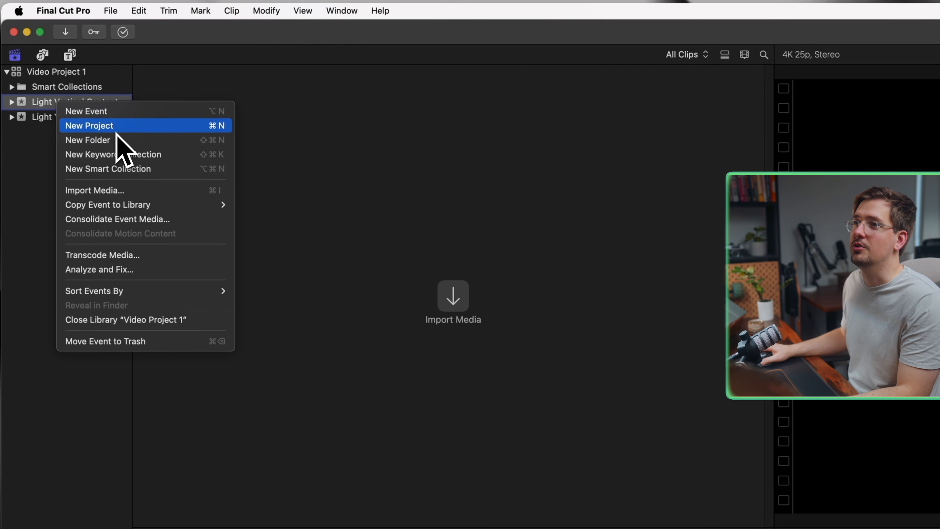
{"action": "left_click", "coordinate": [116, 133]}
{"action": "left_click", "coordinate": [884, 493]}
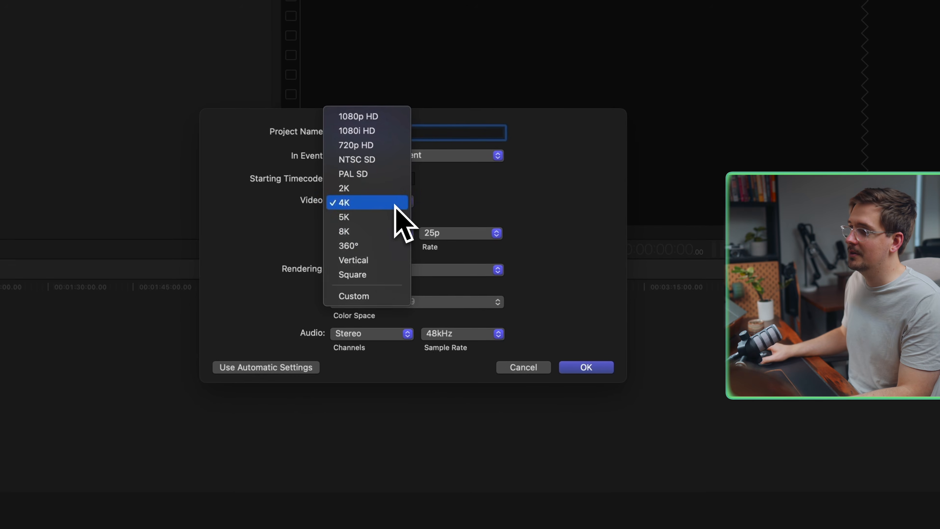
{"action": "left_click", "coordinate": [381, 260]}
{"action": "left_click", "coordinate": [375, 234]}
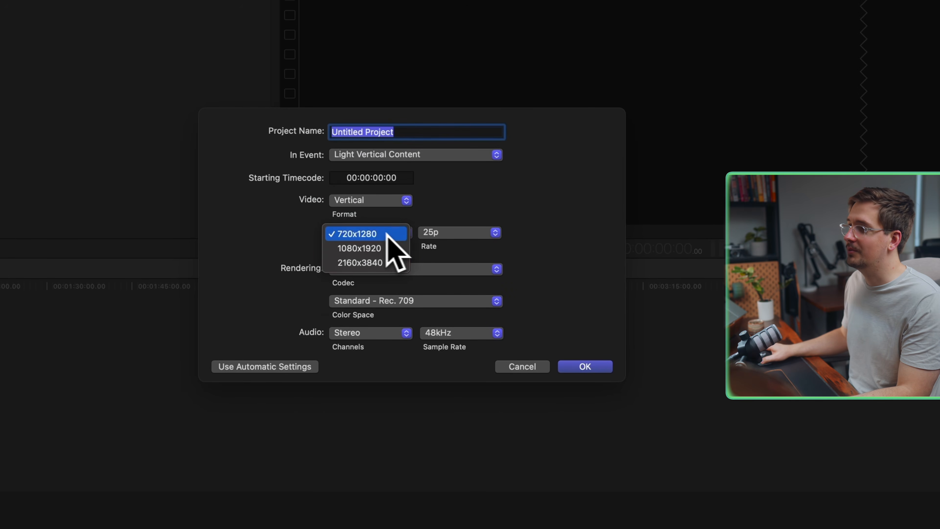
{"action": "left_click", "coordinate": [371, 263]}
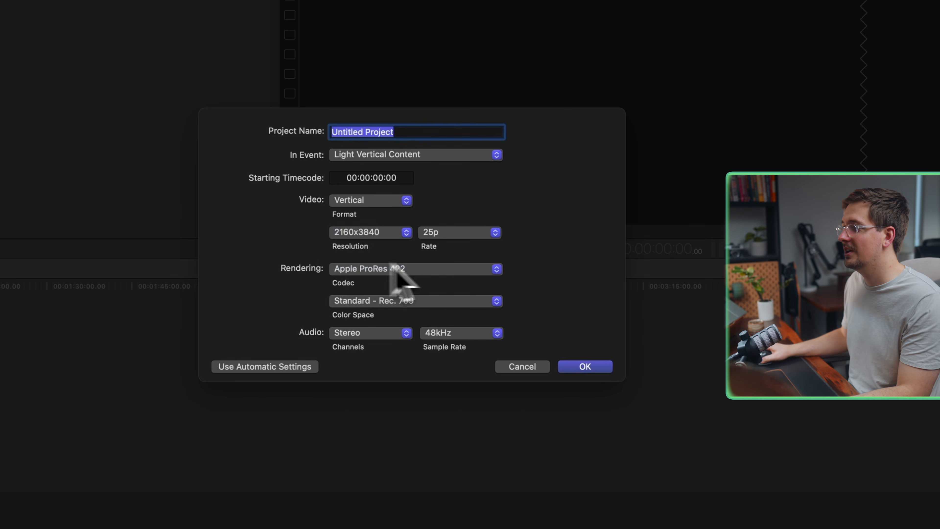
{"action": "type", "text": "LED Light Short Form Verti"}
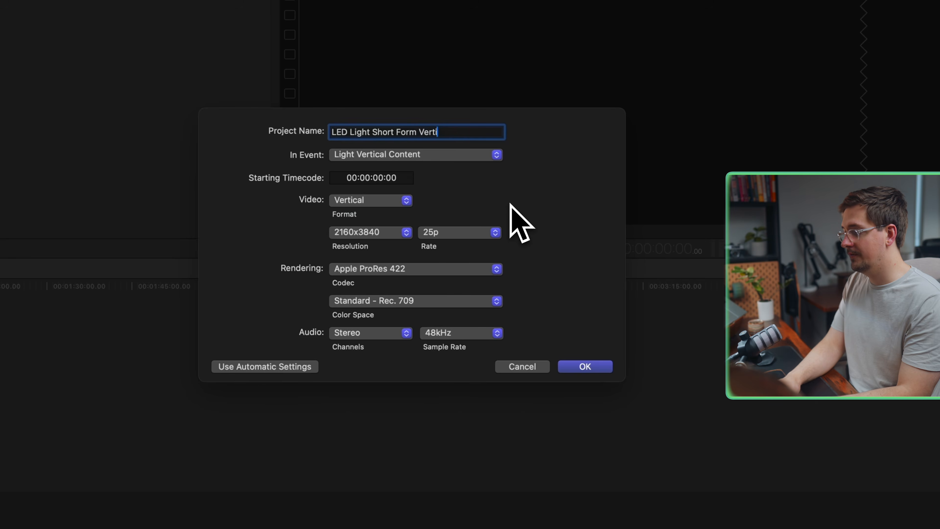
{"action": "type", "text": "cal Video"}
{"action": "left_click", "coordinate": [585, 366]}
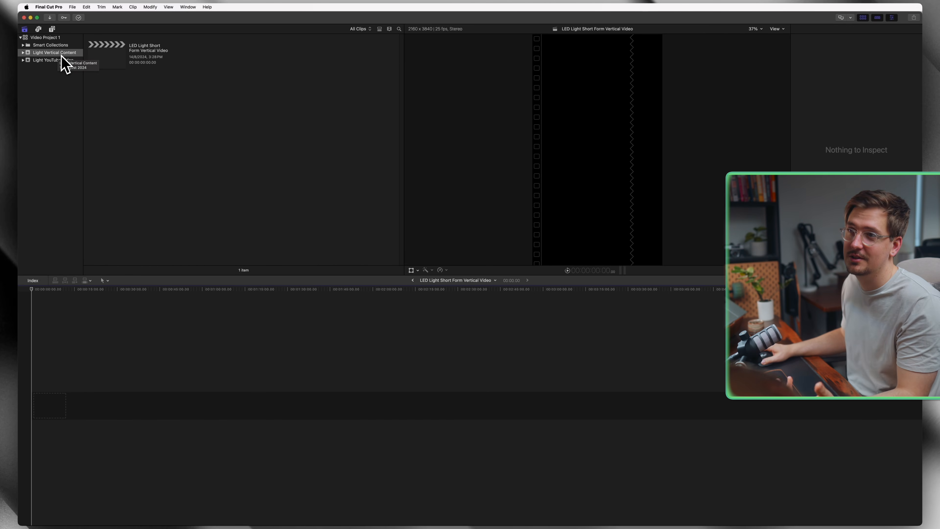
Create a second vertical project named LED Light Short Form #2 in Light Vertical Content, with the Standard - Rec. 709 color space
{"action": "right_click", "coordinate": [63, 62]}
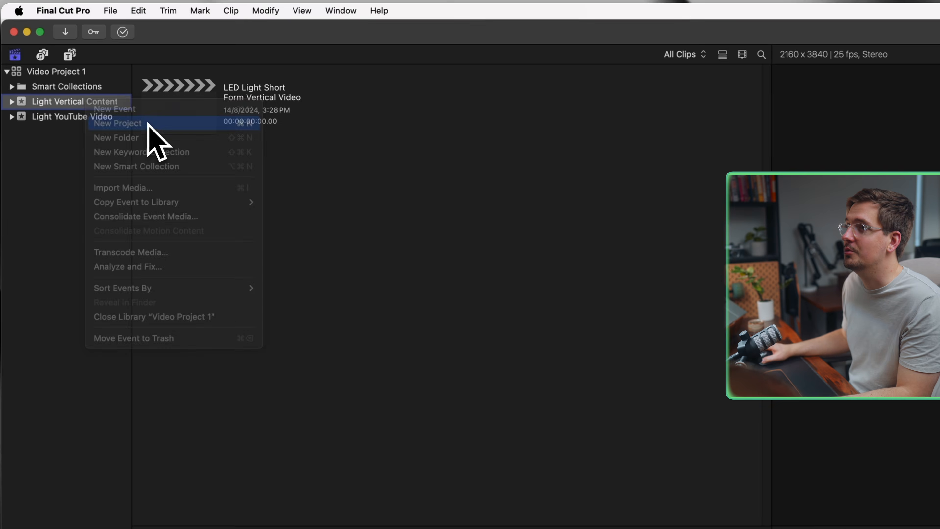
{"action": "left_click", "coordinate": [148, 124]}
{"action": "type", "text": "LED Light Short Form #2"}
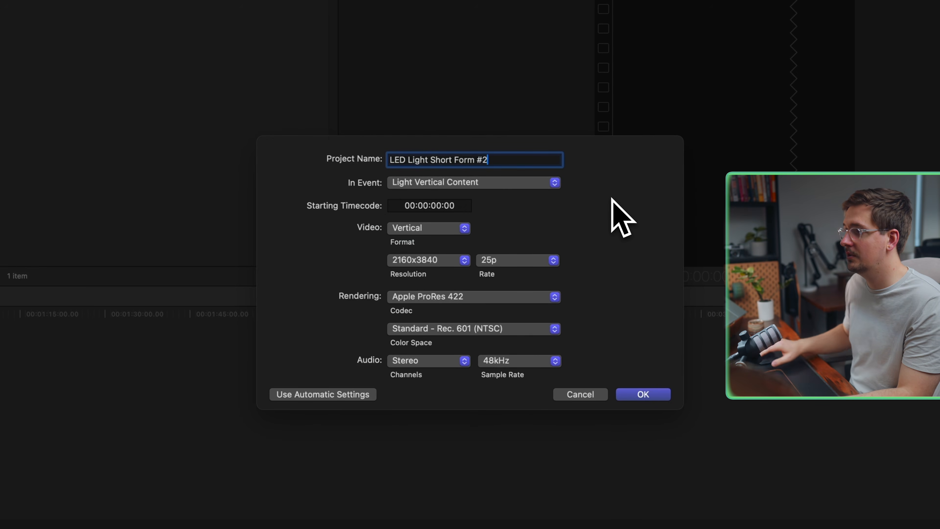
{"action": "left_click", "coordinate": [511, 329]}
{"action": "left_click", "coordinate": [523, 360]}
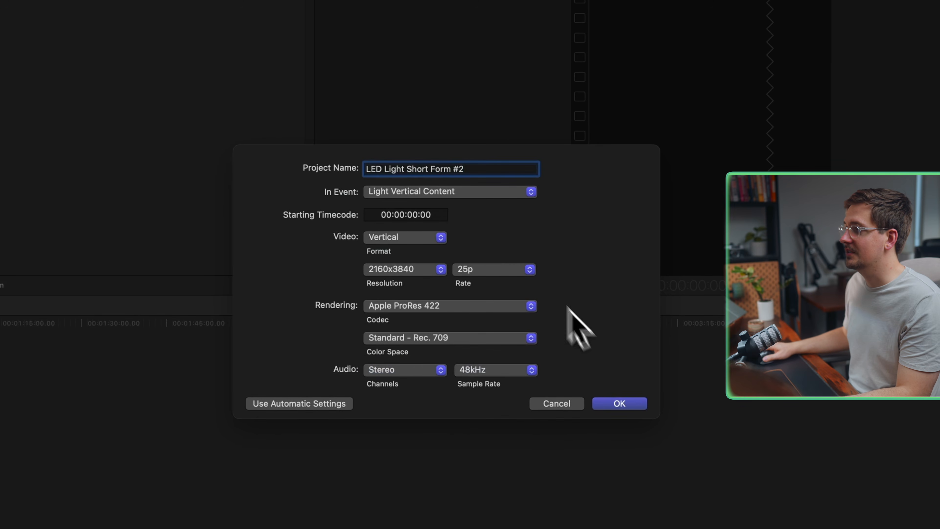
{"action": "left_click", "coordinate": [645, 405]}
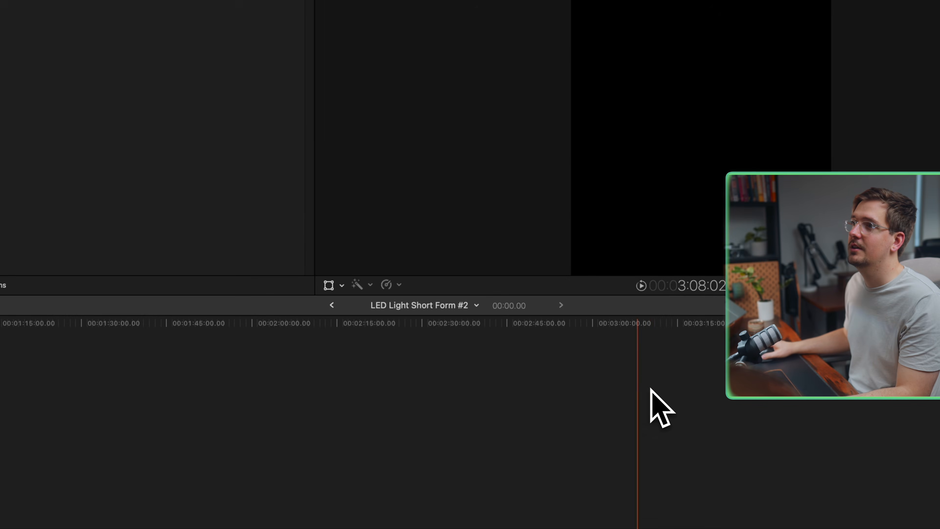
Import the six clips Untitled04183152 through Untitled04189104 from the B Roll folder in Finder into the Light YouTube Video event
{"action": "left_click", "coordinate": [191, 101]}
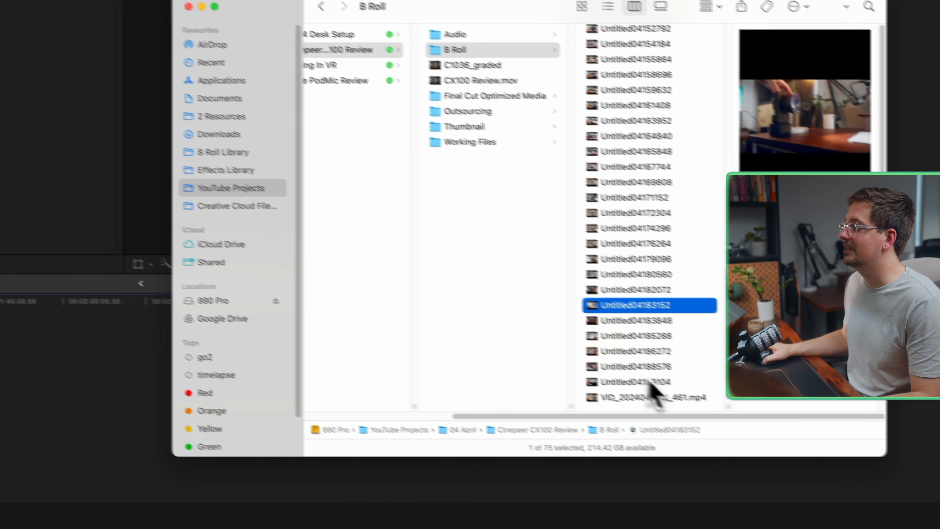
{"action": "left_click", "coordinate": [467, 327], "text": "shift"}
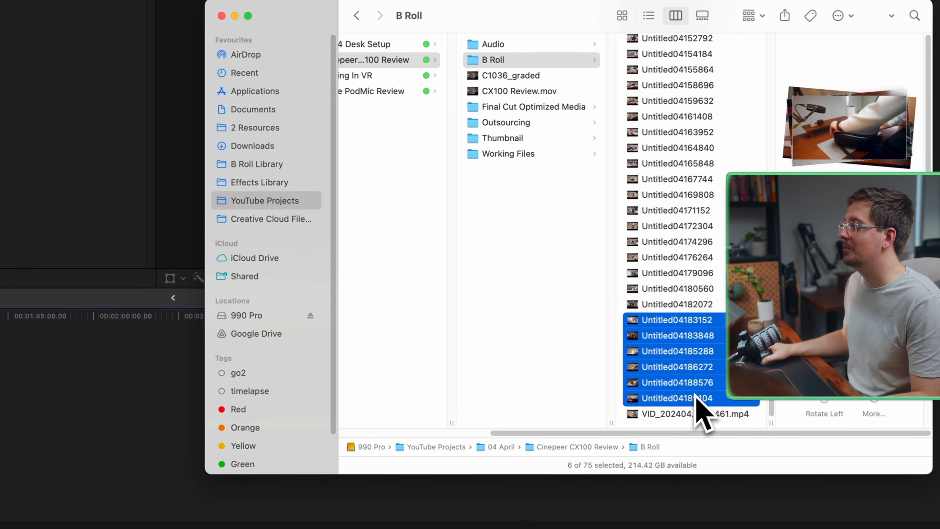
{"action": "left_click_drag", "start_coordinate": [681, 341], "coordinate": [87, 144]}
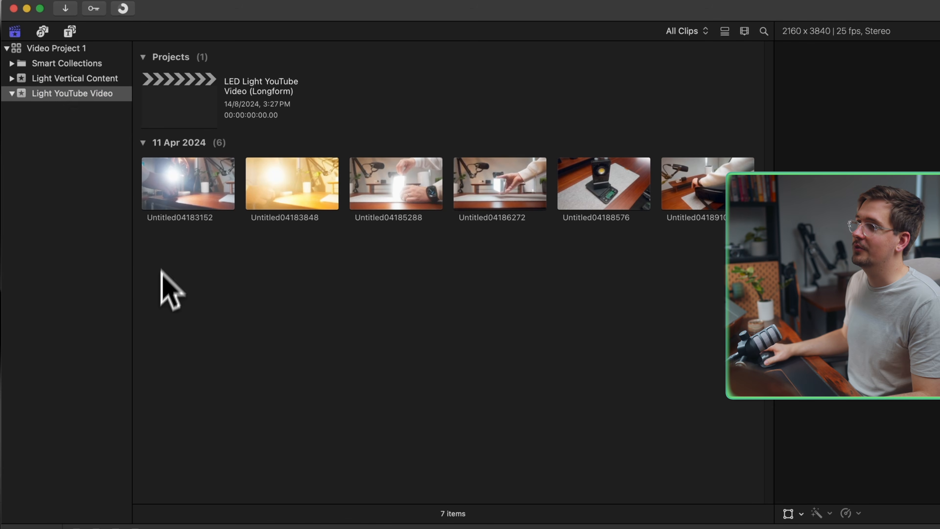
Preview the imported clips and try to add a range of Untitled04185288 to the timeline
{"action": "left_click", "coordinate": [166, 203]}
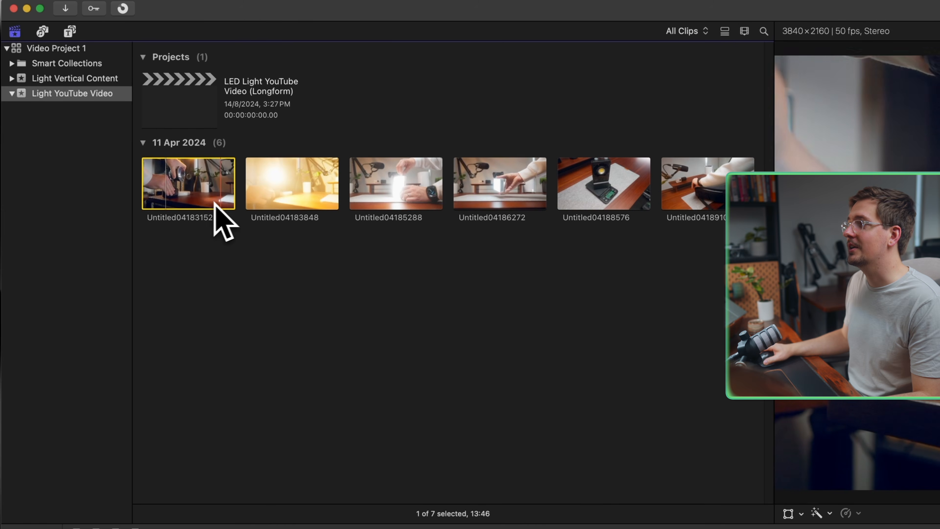
{"action": "left_click", "coordinate": [393, 192]}
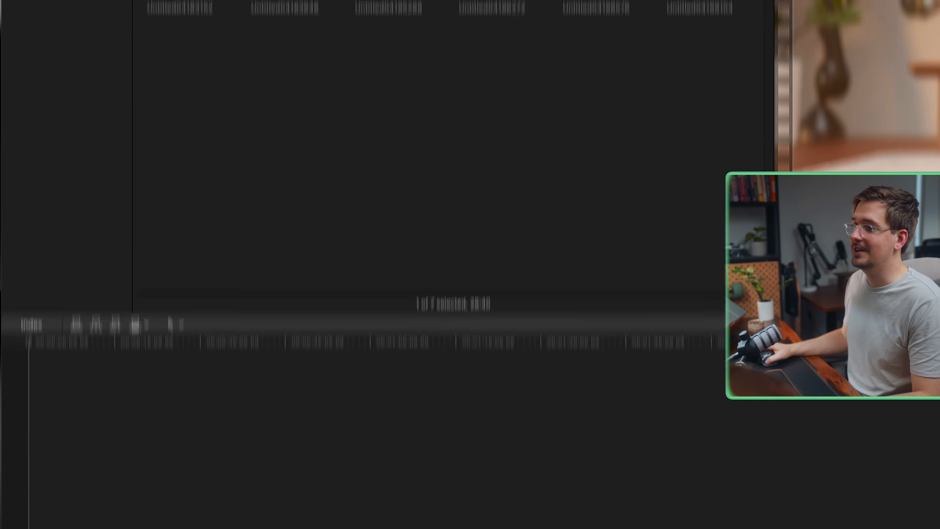
{"action": "left_click_drag", "start_coordinate": [390, 126], "coordinate": [144, 526]}
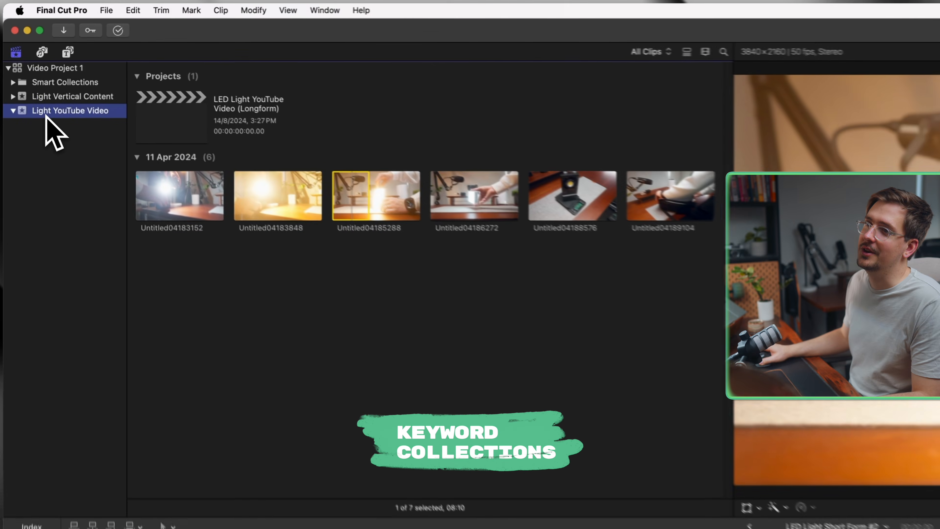
Create keyword collections named Video, Music and Voice Over in the Light YouTube Video event
{"action": "right_click", "coordinate": [51, 116]}
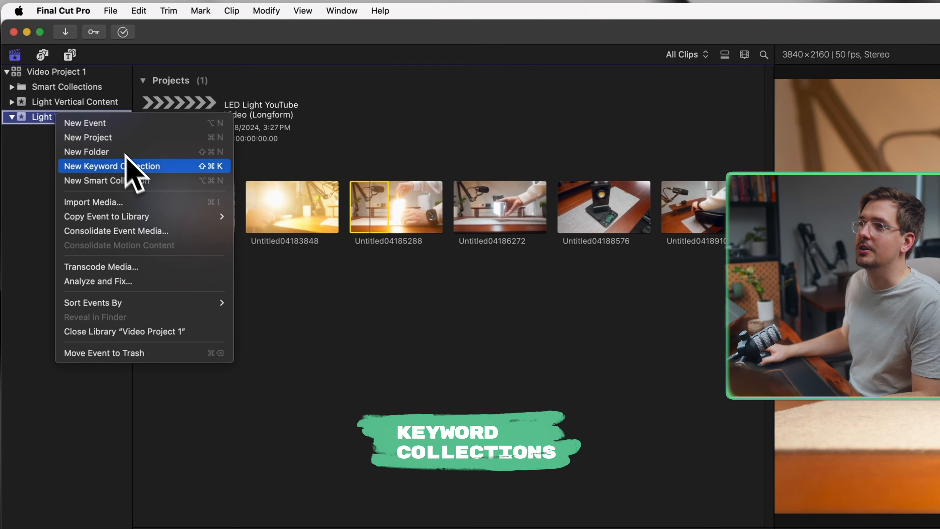
{"action": "left_click", "coordinate": [120, 168]}
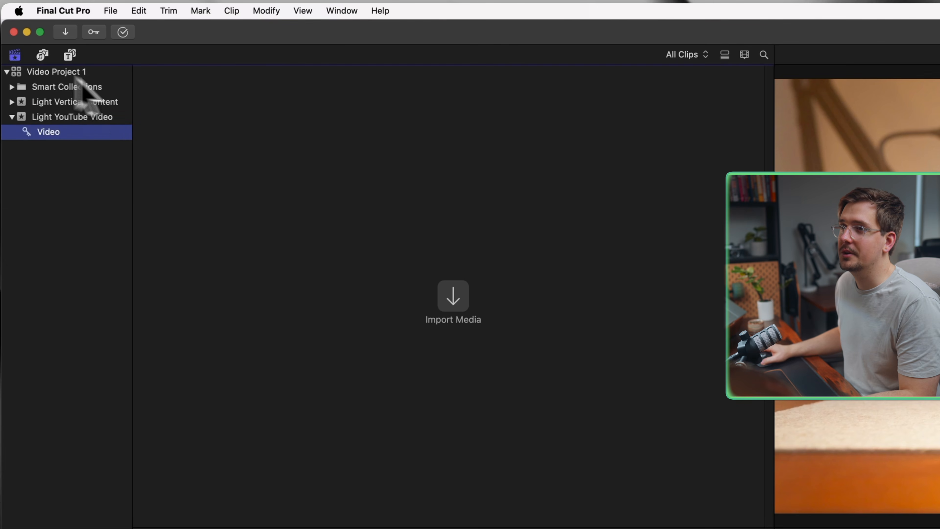
{"action": "right_click", "coordinate": [54, 121]}
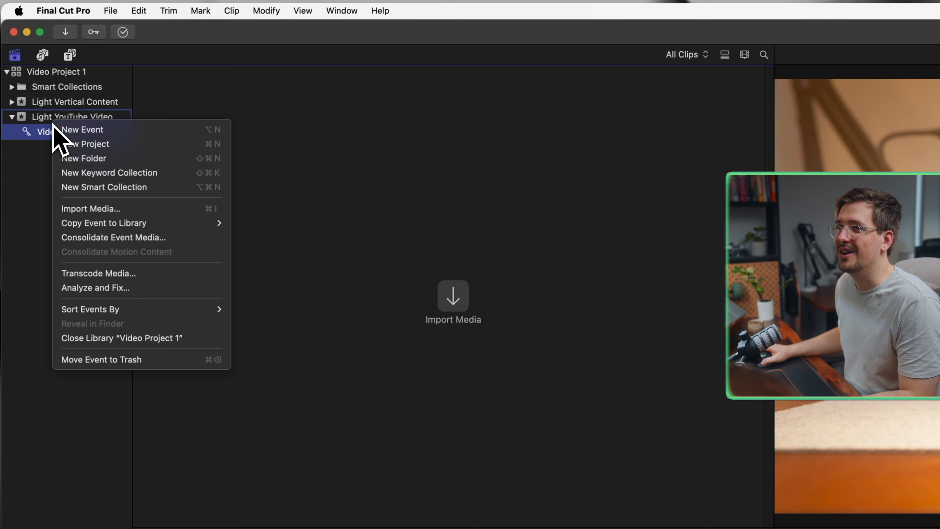
{"action": "left_click", "coordinate": [163, 172]}
{"action": "type", "text": "Music"}
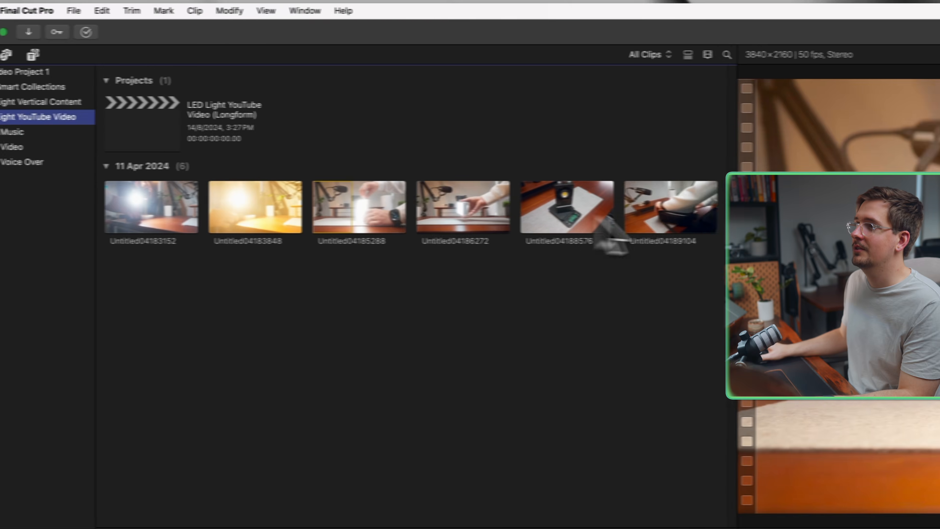
Move all six clips, Untitled04183152 through Untitled04189104, from the Light YouTube Video event to the trash
{"action": "left_click", "coordinate": [668, 206]}
{"action": "left_click", "coordinate": [142, 204], "text": "shift"}
{"action": "right_click", "coordinate": [210, 149]}
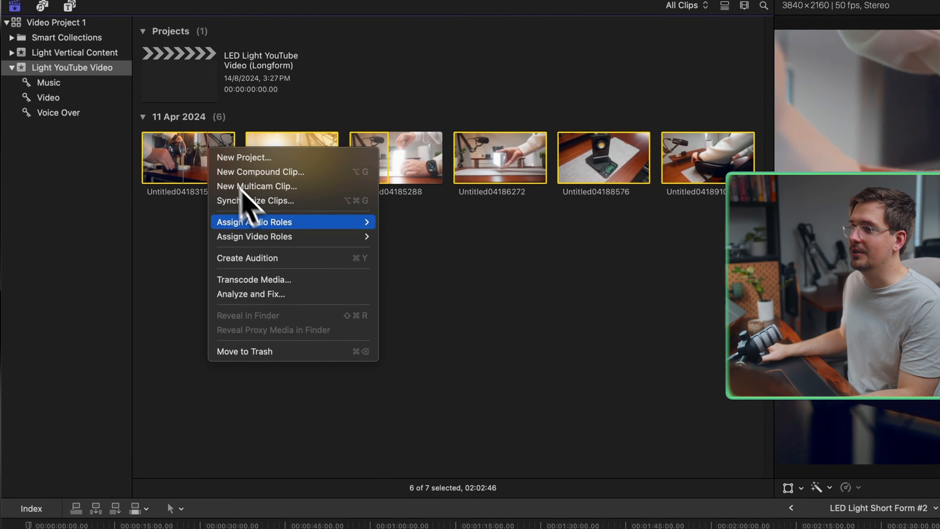
{"action": "left_click", "coordinate": [244, 351]}
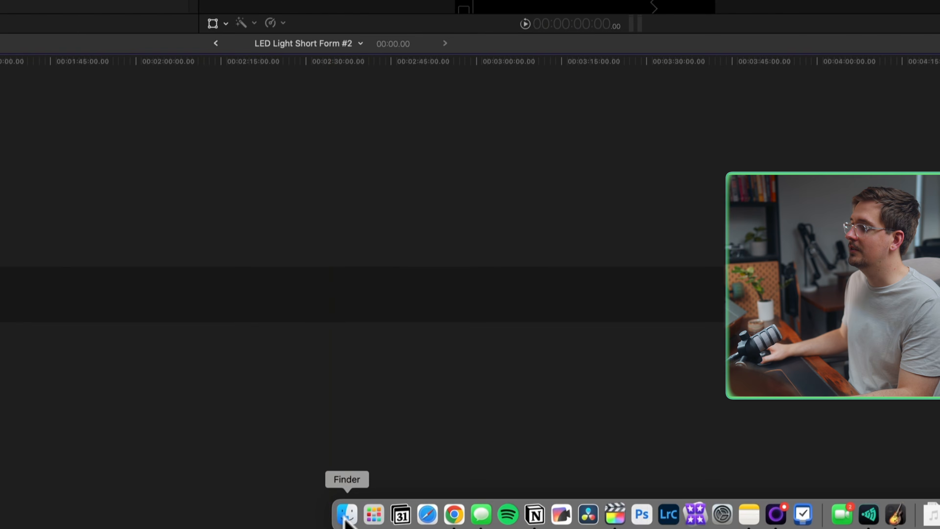
Import clips Untitled04183152 through Untitled04189104 from the B Roll folder in Finder into the Video keyword collection
{"action": "left_click", "coordinate": [922, 528]}
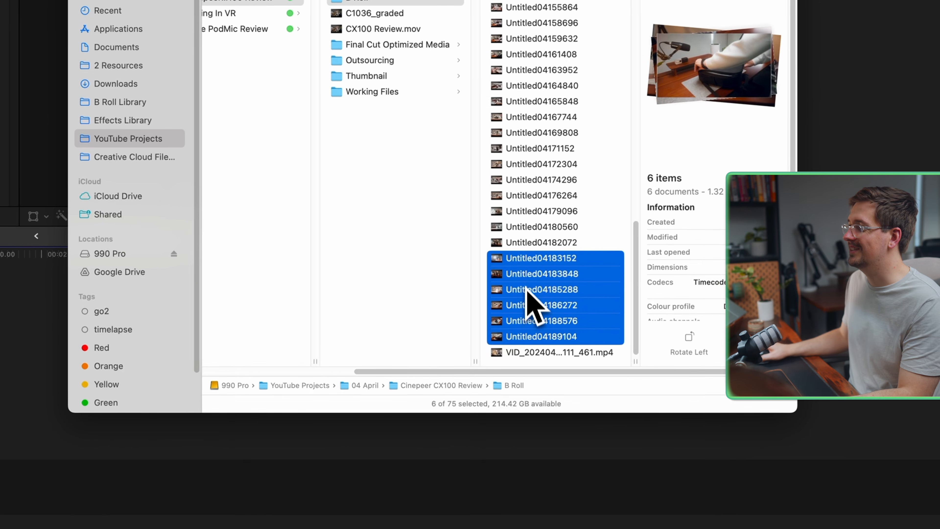
{"action": "left_click_drag", "start_coordinate": [518, 289], "coordinate": [59, 164]}
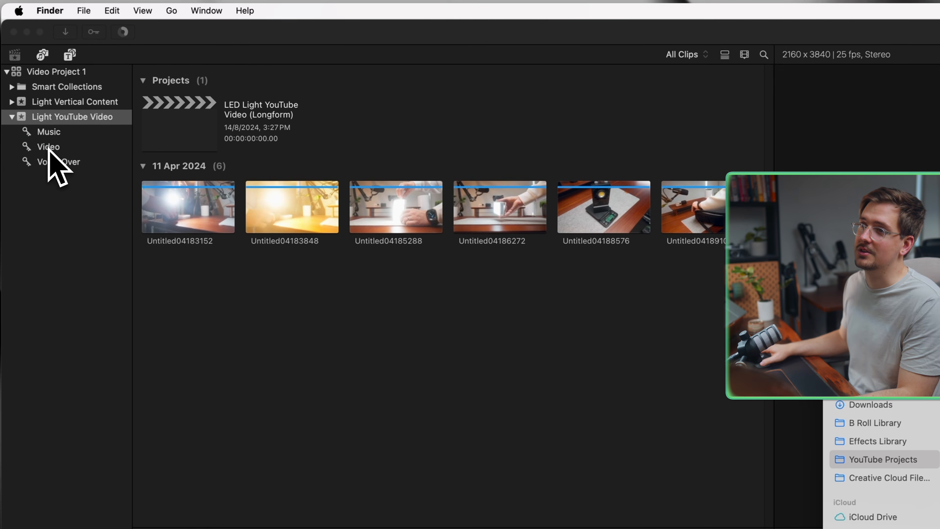
{"action": "left_click", "coordinate": [58, 147]}
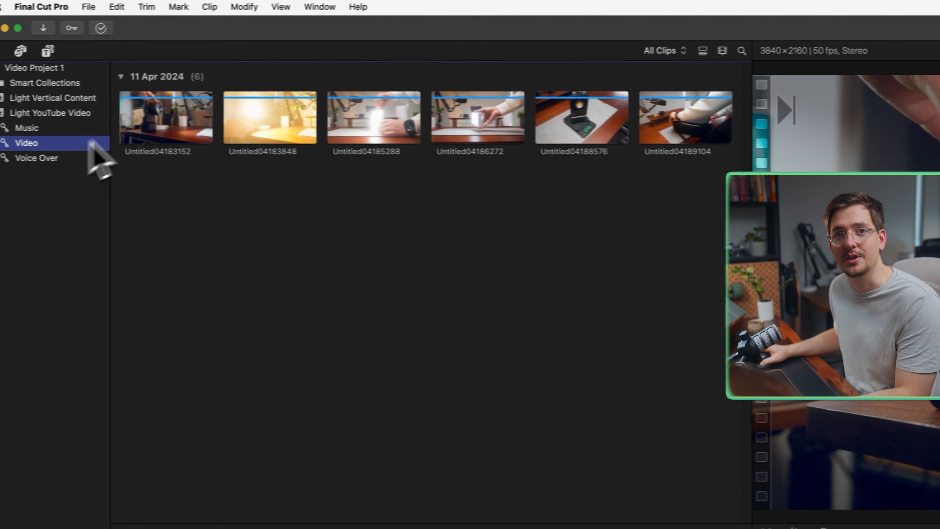
Import CinepeerCX100_VO.m4a from the Audio folder in Finder into the Voice Over keyword collection
{"action": "left_click", "coordinate": [537, 504]}
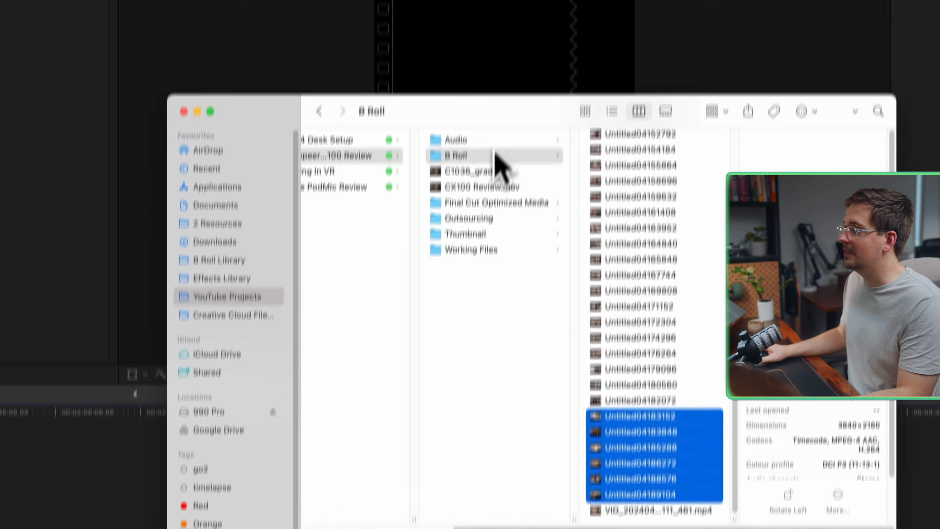
{"action": "left_click", "coordinate": [485, 193]}
{"action": "left_click", "coordinate": [665, 196]}
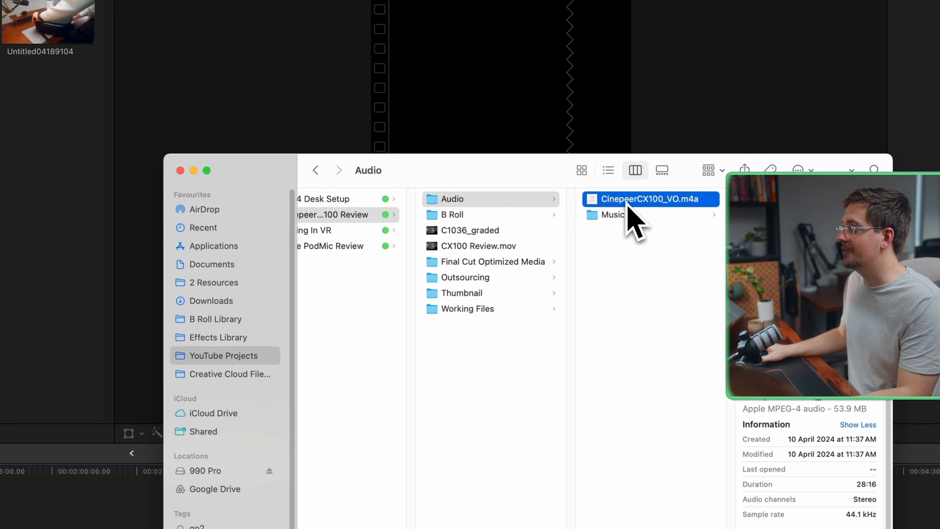
{"action": "left_click_drag", "start_coordinate": [642, 201], "coordinate": [56, 162]}
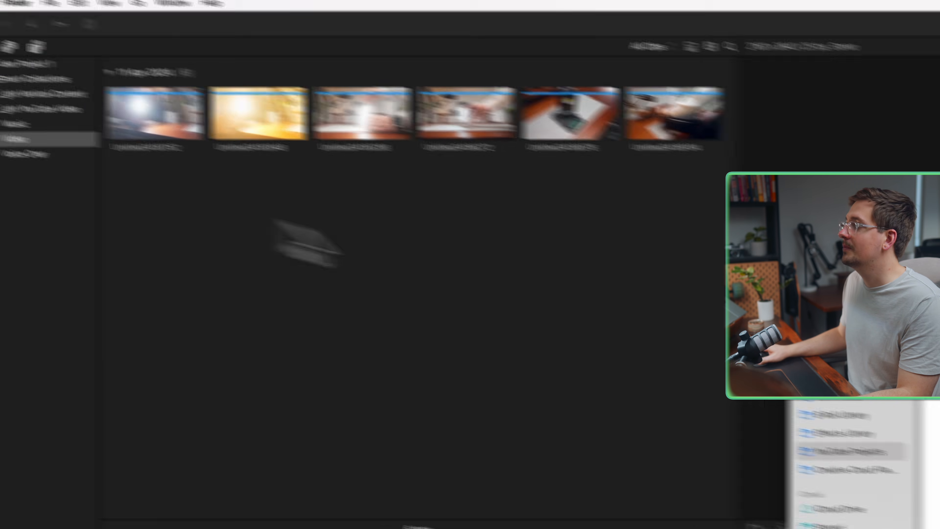
Import all the ES_ tracks from the Music folder inside Audio in Finder into the Music keyword collection
{"action": "left_click", "coordinate": [525, 244]}
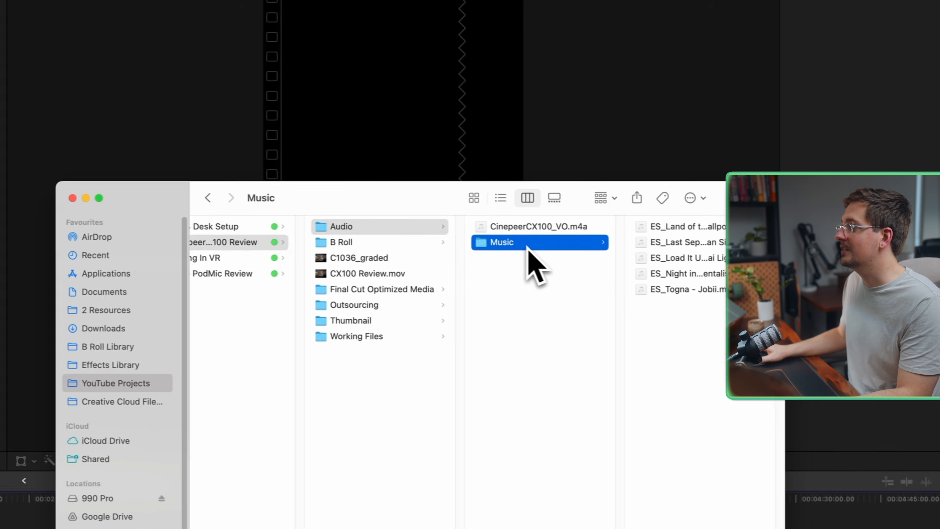
{"action": "left_click", "coordinate": [514, 247]}
{"action": "key", "text": "super+a"}
{"action": "left_click_drag", "start_coordinate": [514, 245], "coordinate": [48, 132]}
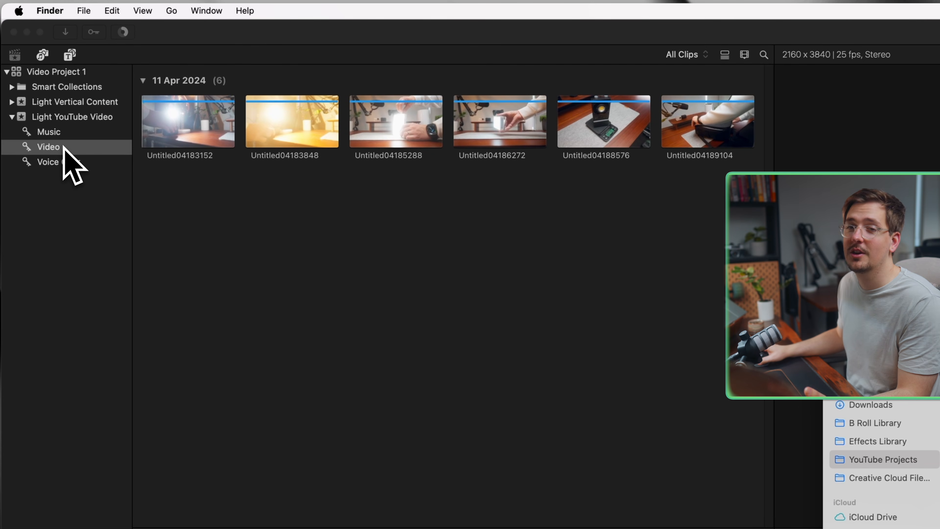
Review the media in the Video, Music and Voice Over keyword collections and in the whole Light YouTube Video event
{"action": "left_click", "coordinate": [59, 147]}
{"action": "left_click", "coordinate": [40, 135]}
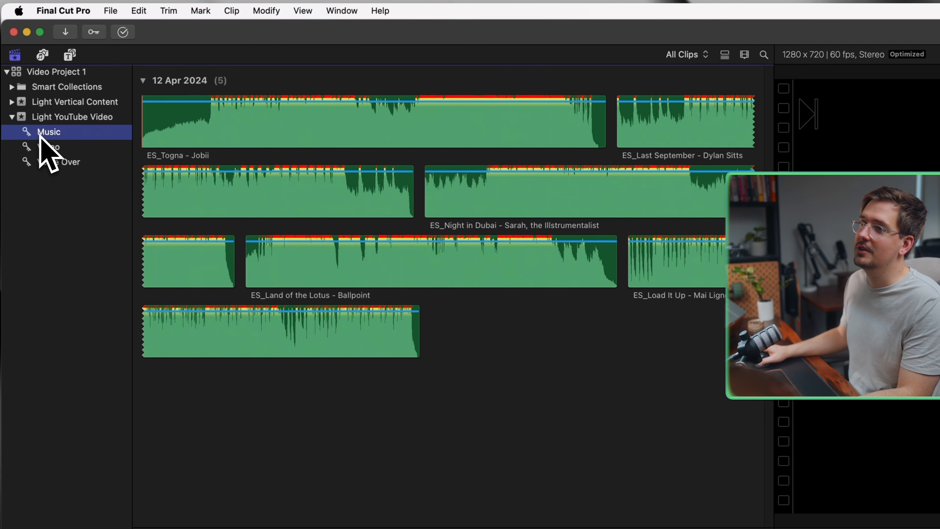
{"action": "left_click", "coordinate": [59, 162]}
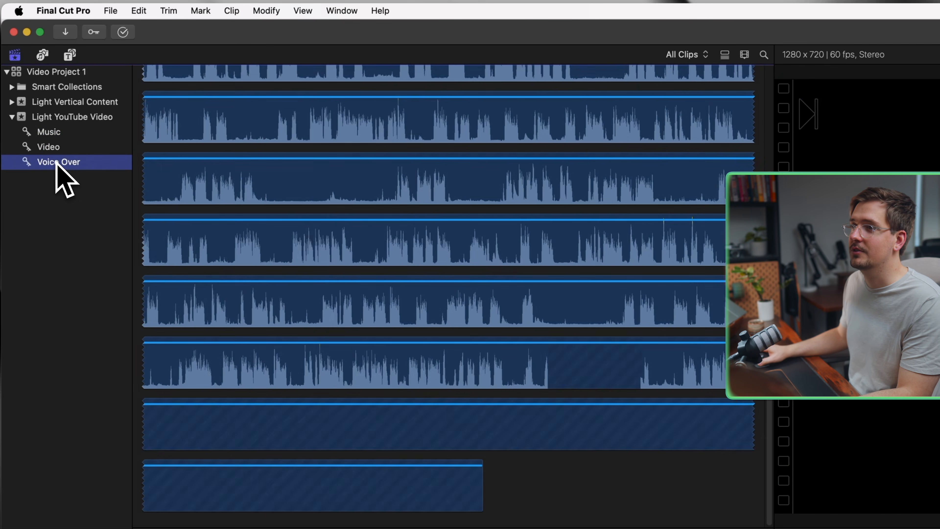
{"action": "scroll", "coordinate": [349, 329], "scroll_direction": "down", "scroll_amount": 3}
{"action": "scroll", "coordinate": [353, 312], "scroll_direction": "up", "scroll_amount": 2}
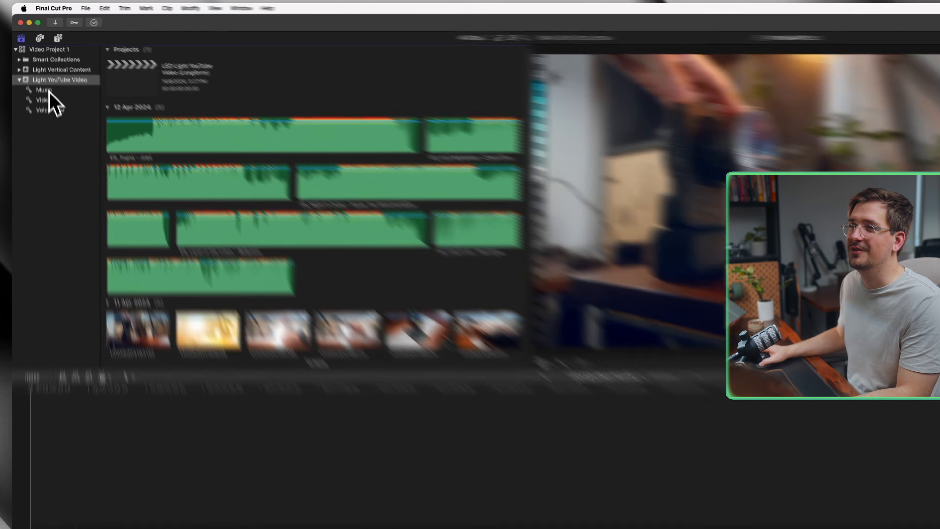
{"action": "left_click", "coordinate": [41, 68]}
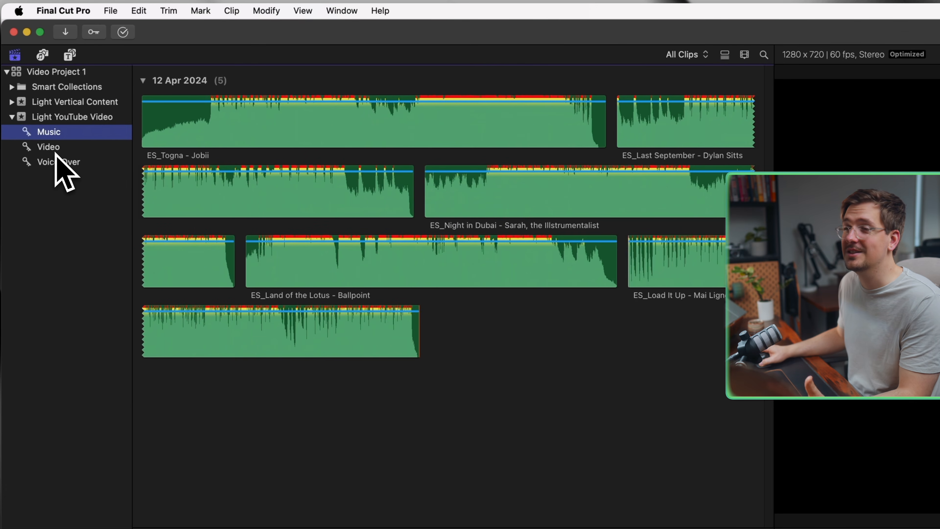
{"action": "left_click", "coordinate": [57, 117]}
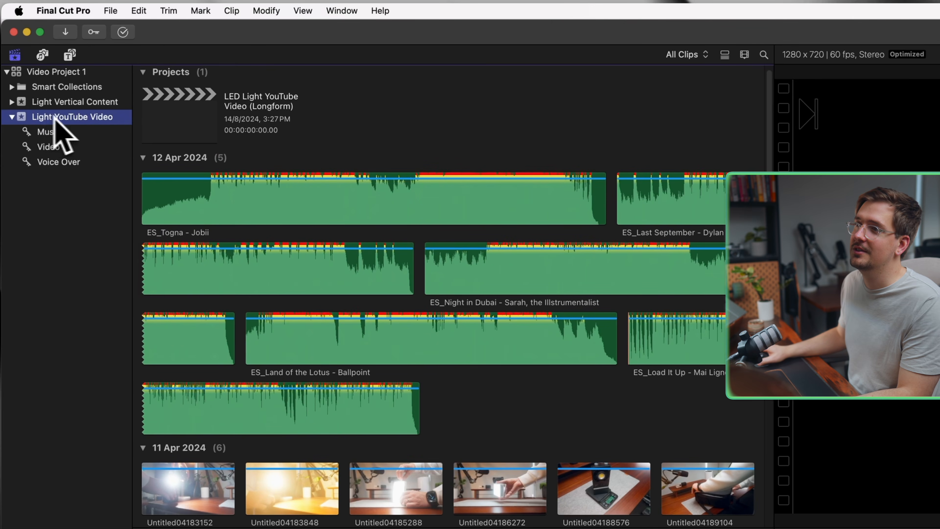
{"action": "scroll", "coordinate": [499, 142], "scroll_direction": "down", "scroll_amount": 15}
{"action": "scroll", "coordinate": [570, 304], "scroll_direction": "up", "scroll_amount": 15}
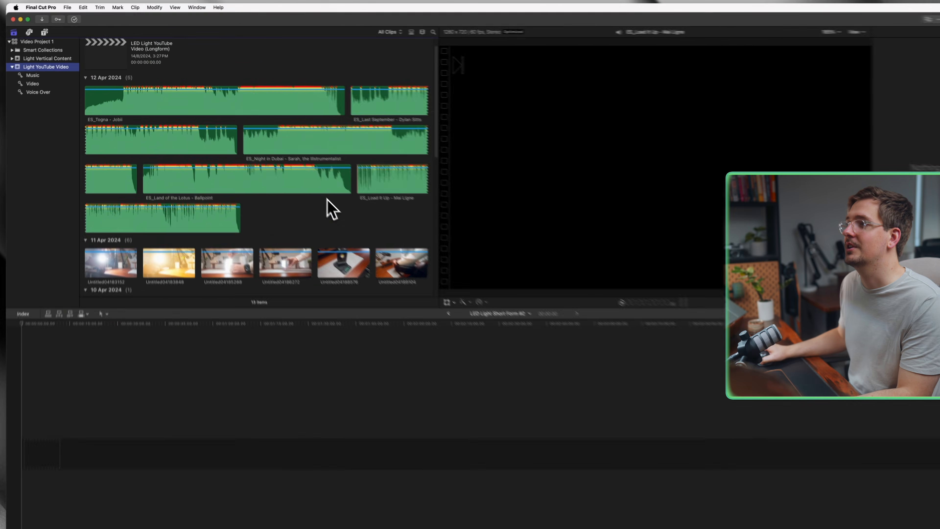